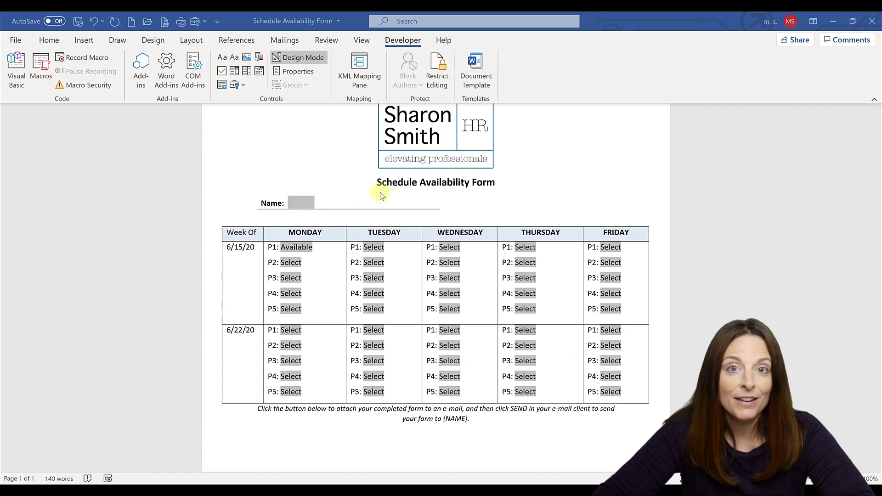
Step: Place the cursor on the blank centred line beneath the italic instructions below the table
{"action": "left_click", "coordinate": [436, 434]}
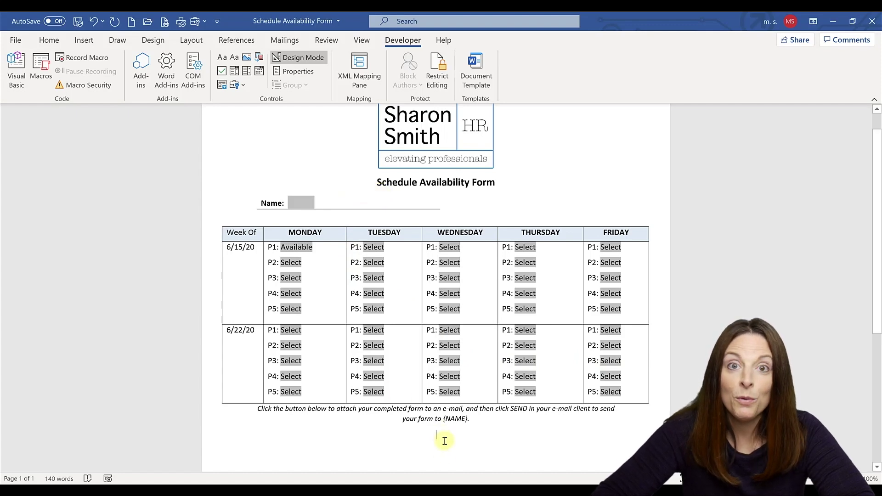
{"action": "scroll", "coordinate": [445, 441], "scroll_direction": "up", "scroll_amount": 1}
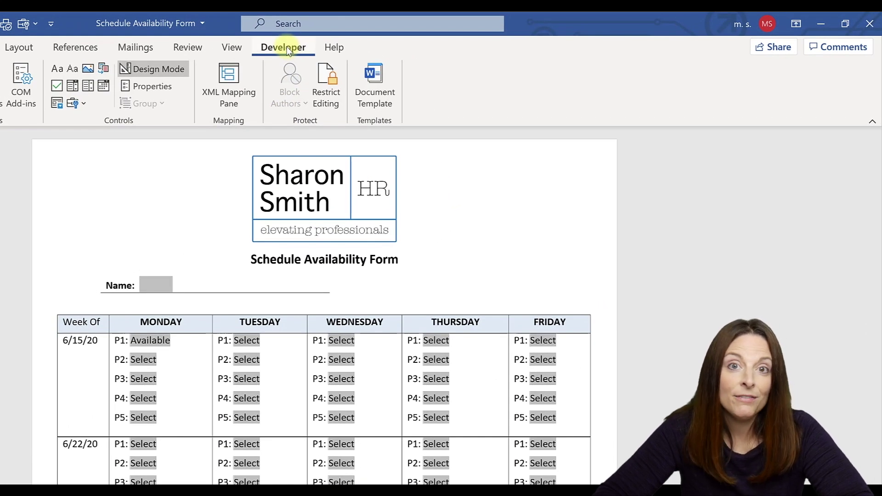
{"action": "right_click", "coordinate": [450, 92]}
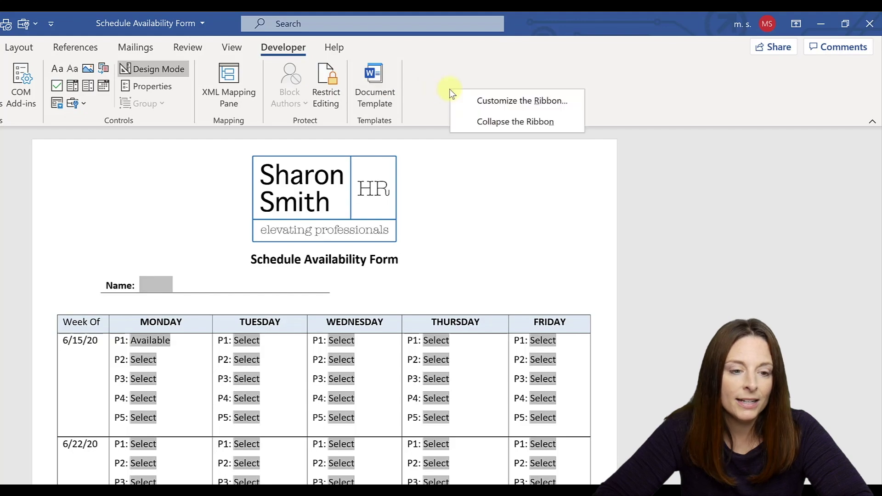
{"action": "left_click", "coordinate": [503, 99]}
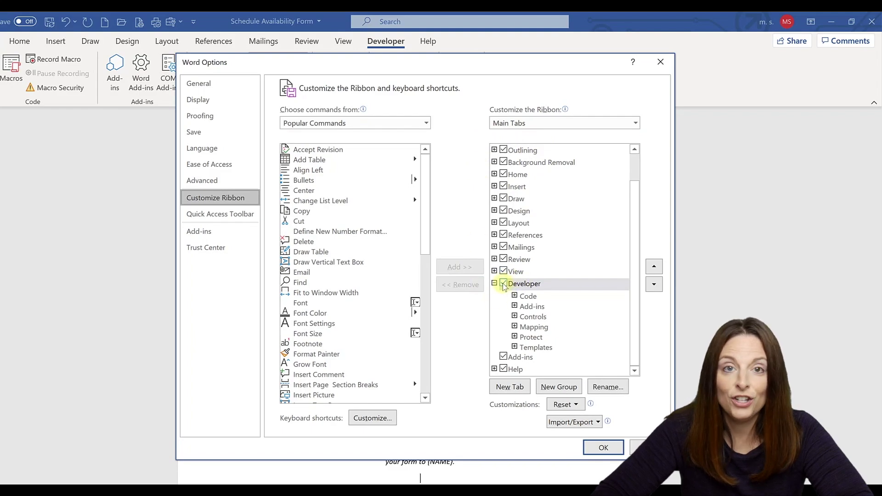
{"action": "left_click", "coordinate": [604, 447]}
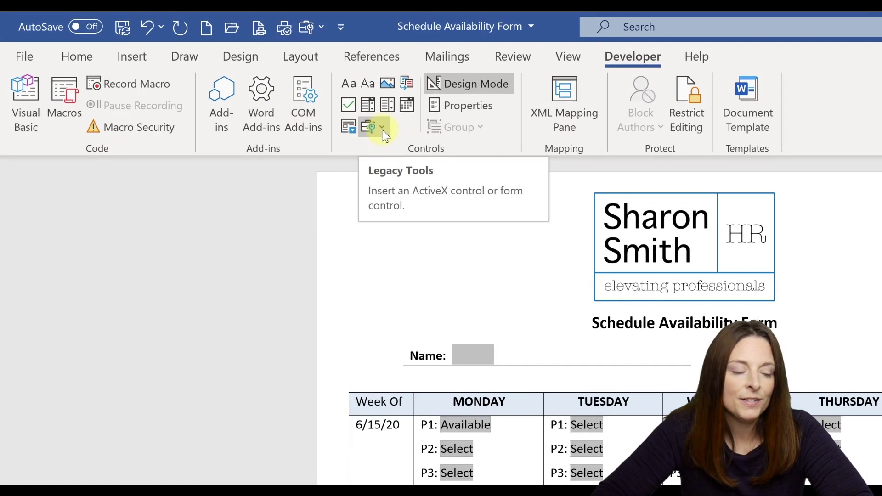
Step: Insert a Command Button from Legacy Tools > ActiveX Controls below the instructions
{"action": "left_click", "coordinate": [383, 127]}
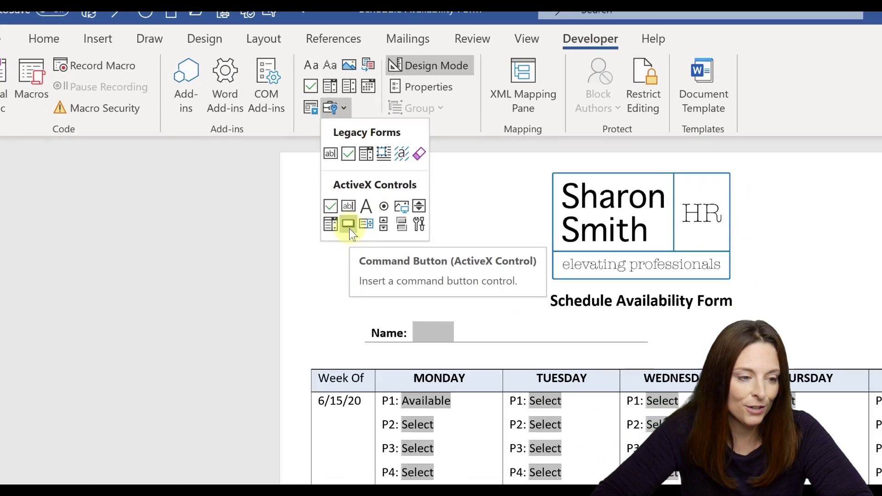
{"action": "left_click", "coordinate": [388, 249]}
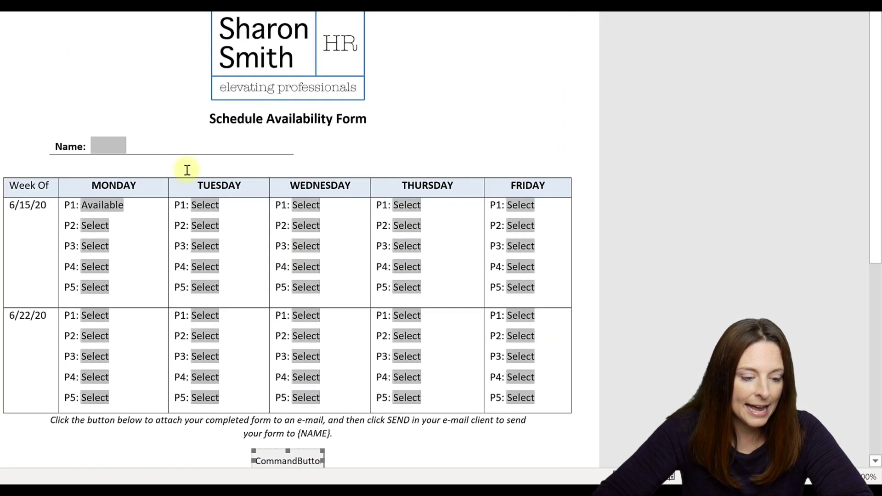
{"action": "scroll", "coordinate": [218, 228], "scroll_direction": "down", "scroll_amount": 2}
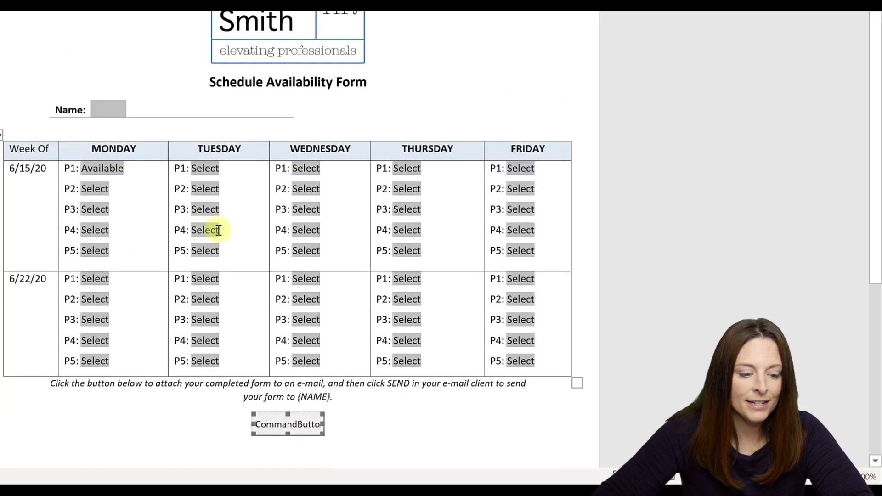
{"action": "scroll", "coordinate": [218, 230], "scroll_direction": "down", "scroll_amount": 2}
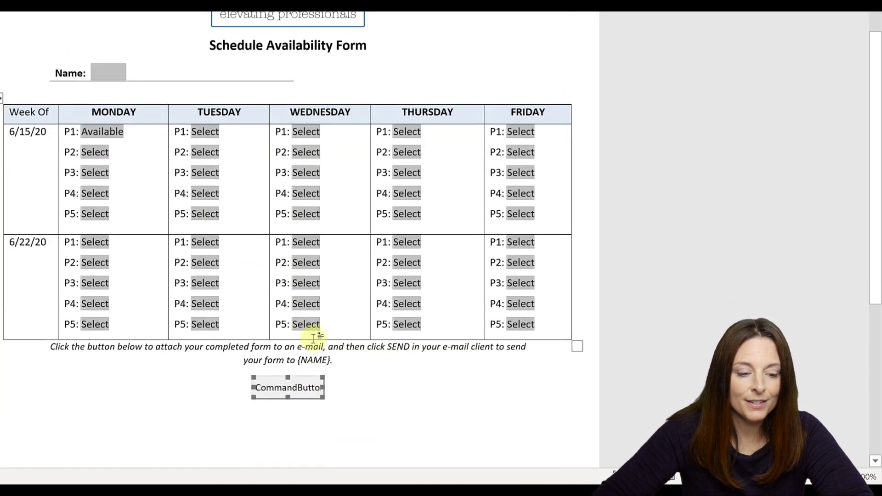
Step: Change the command button's Caption property from CommandButton1 to Submit
{"action": "right_click", "coordinate": [288, 389]}
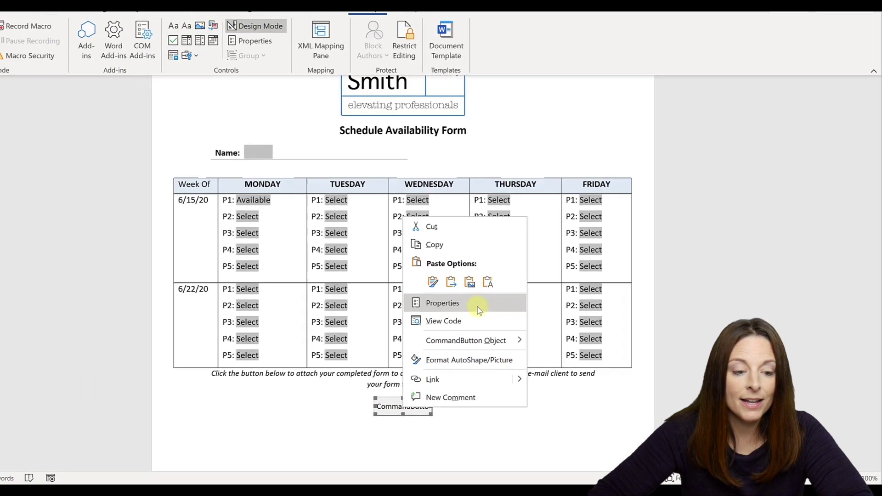
{"action": "left_click", "coordinate": [478, 308]}
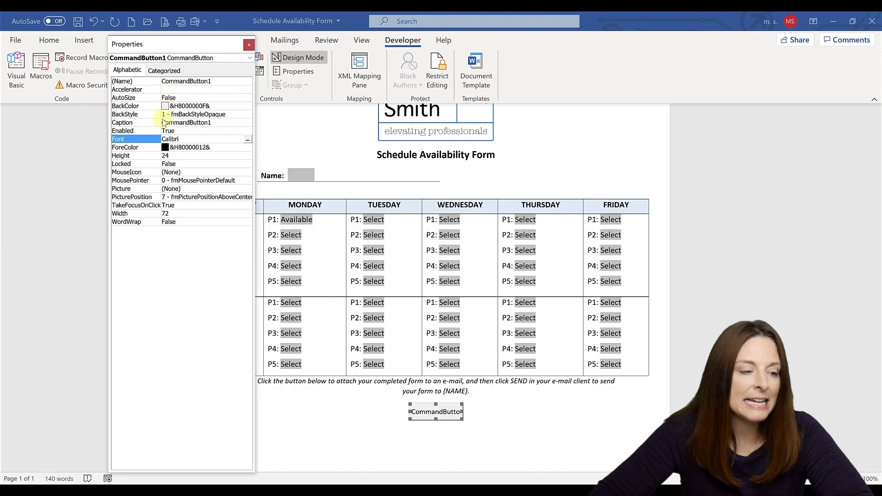
{"action": "left_click", "coordinate": [214, 122]}
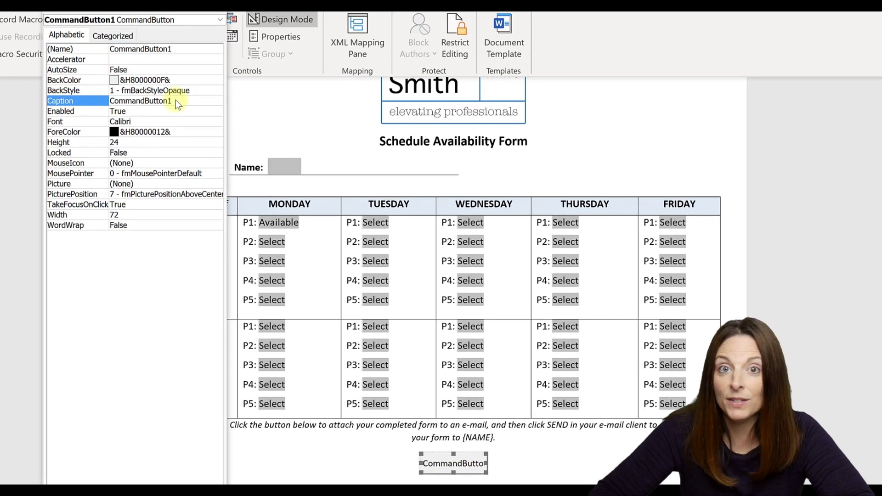
{"action": "left_click", "coordinate": [176, 101]}
{"action": "left_click_drag", "start_coordinate": [176, 101], "coordinate": [92, 101]}
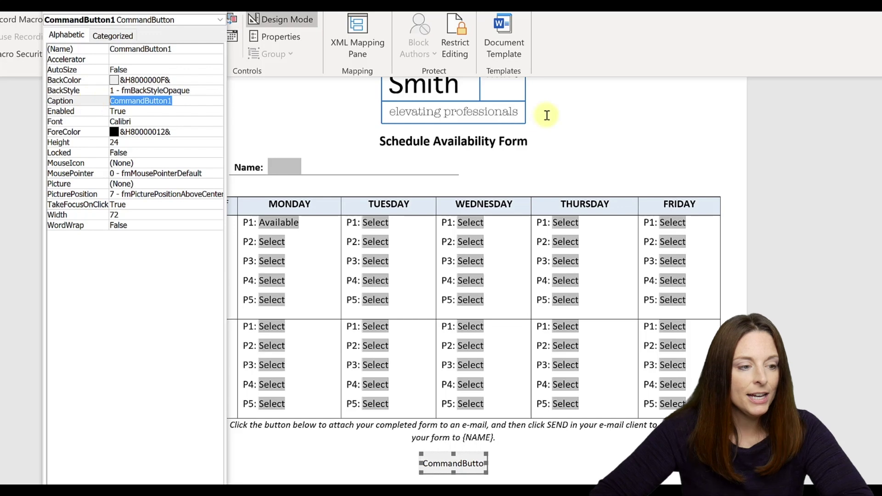
{"action": "type", "text": "Cli"}
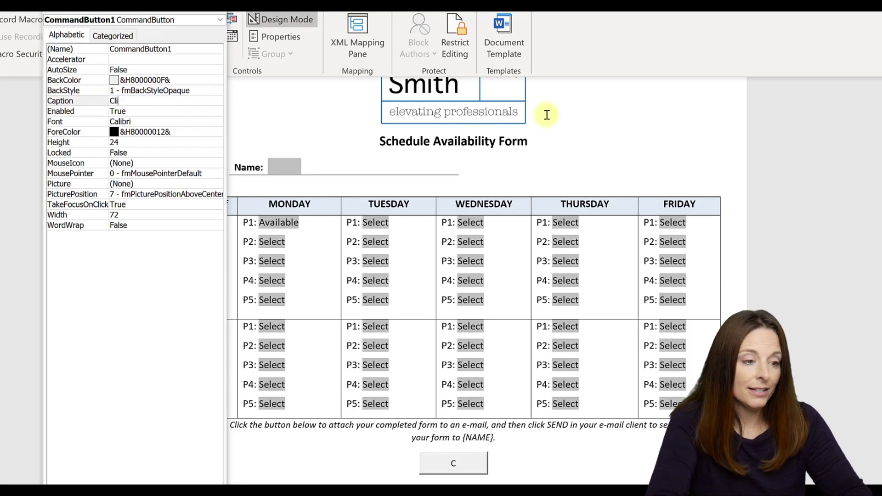
{"action": "type", "text": "ck to Send"}
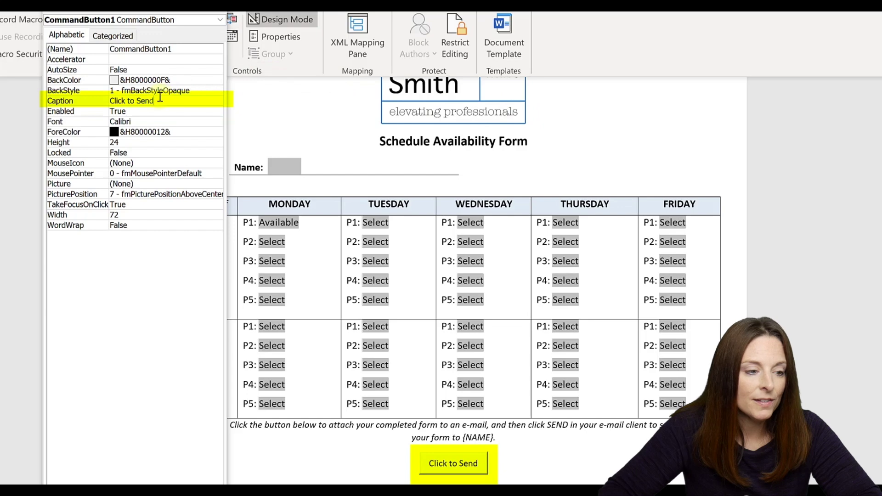
{"action": "left_click", "coordinate": [106, 97]}
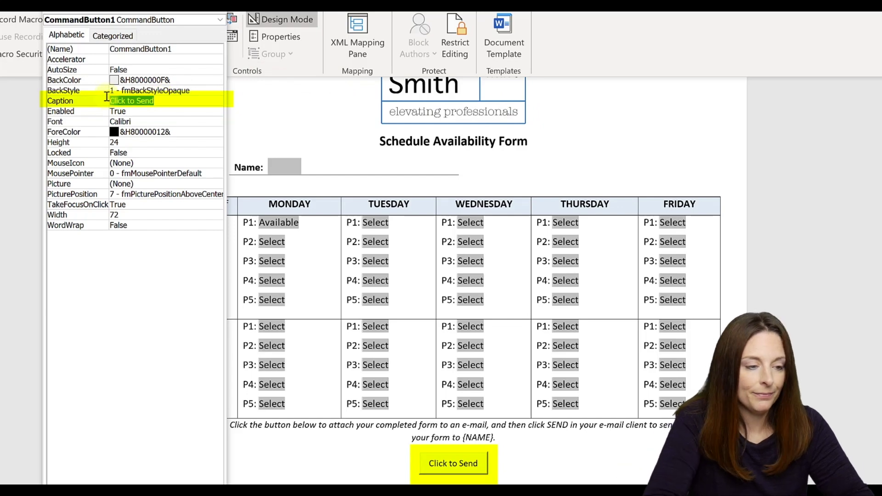
{"action": "type", "text": "Submit"}
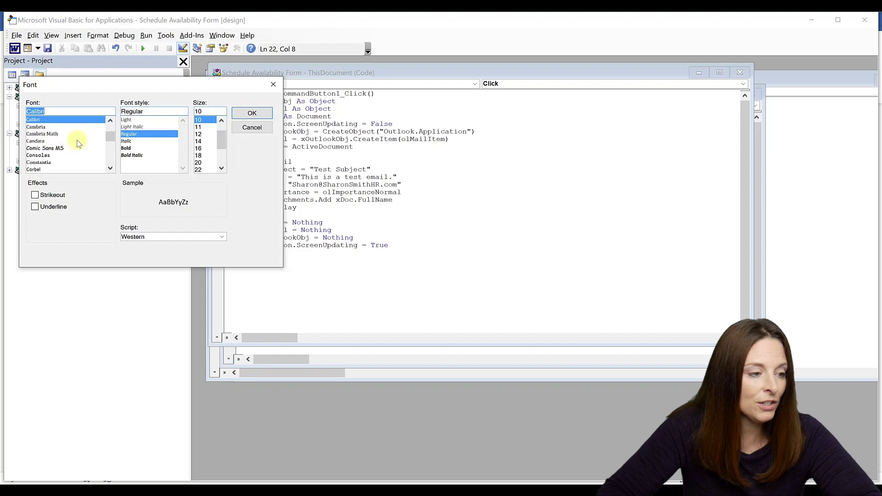
Step: Leave the button's font and BackColor unchanged and close the Properties window
{"action": "left_click", "coordinate": [252, 128]}
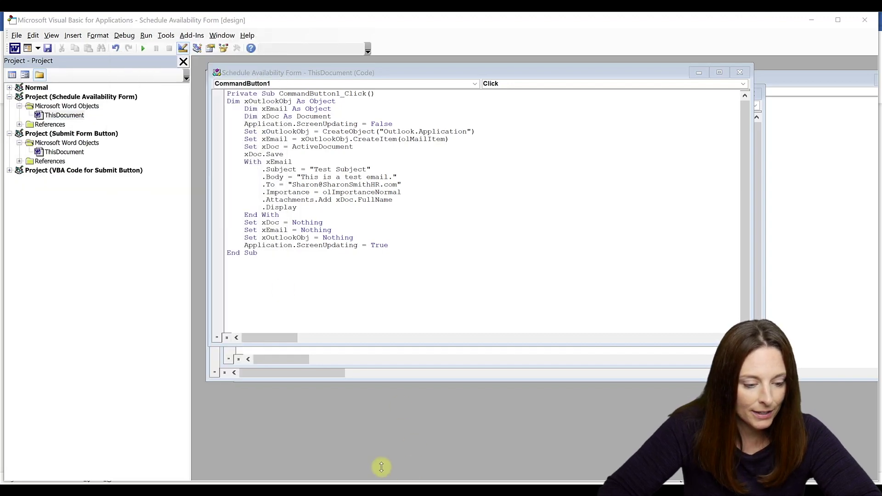
{"action": "mouse_move", "coordinate": [290, 448]}
{"action": "left_click", "coordinate": [258, 443]}
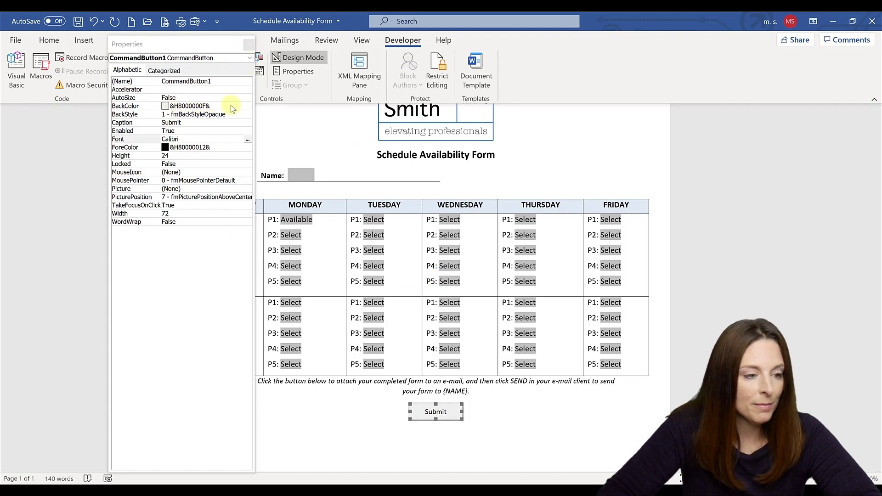
{"action": "left_click", "coordinate": [247, 106]}
{"action": "left_click", "coordinate": [248, 107]}
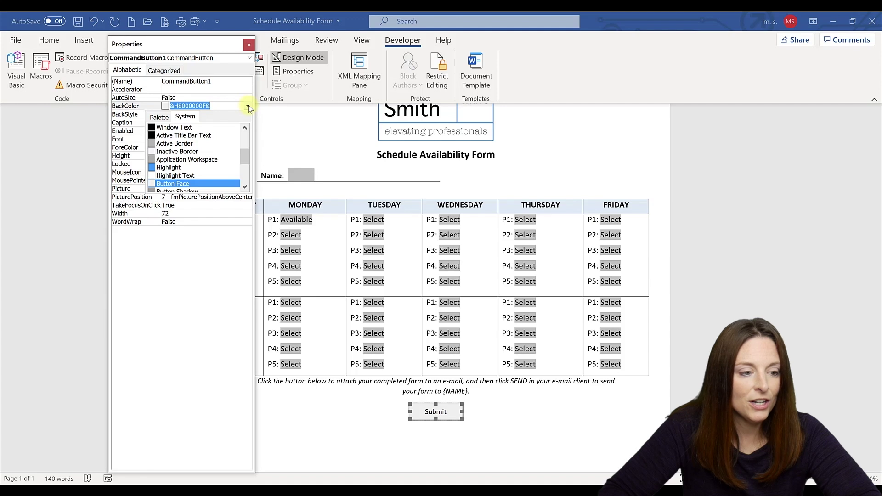
{"action": "left_click", "coordinate": [248, 106]}
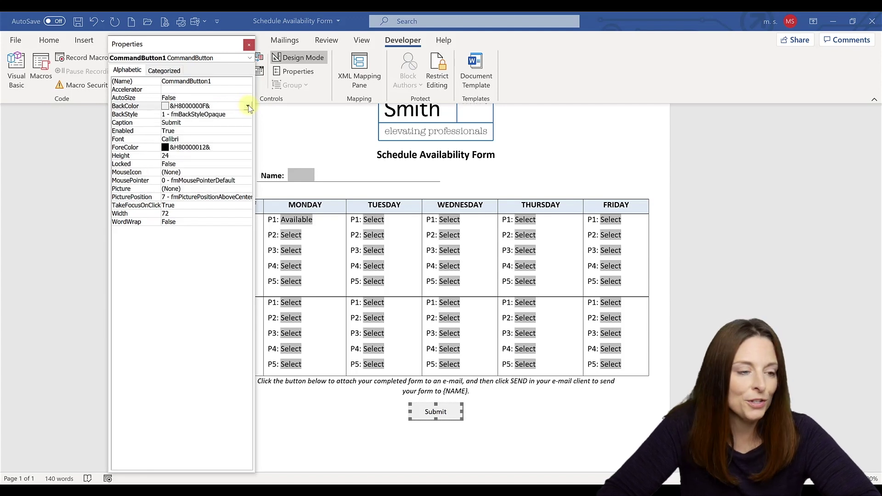
{"action": "left_click", "coordinate": [248, 45]}
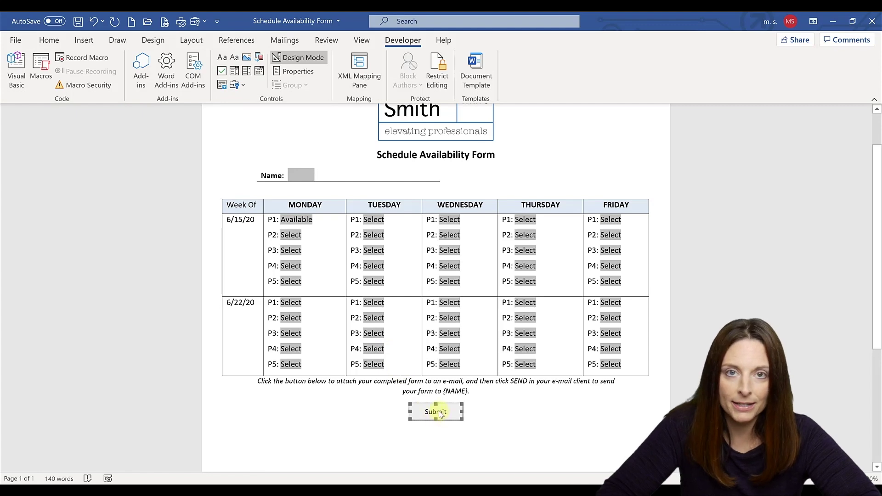
Step: Review the Submit button's Outlook e-mail VBA code in the code document, then return to the form
{"action": "left_click", "coordinate": [411, 491]}
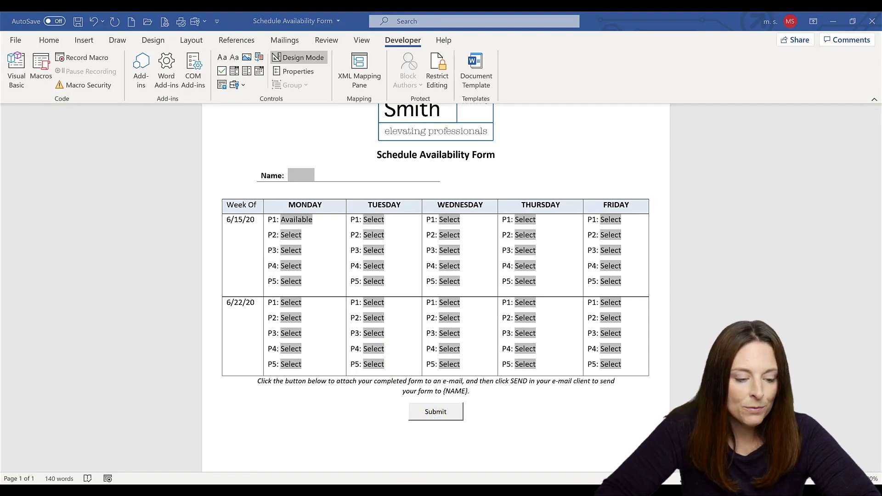
{"action": "left_click", "coordinate": [500, 449]}
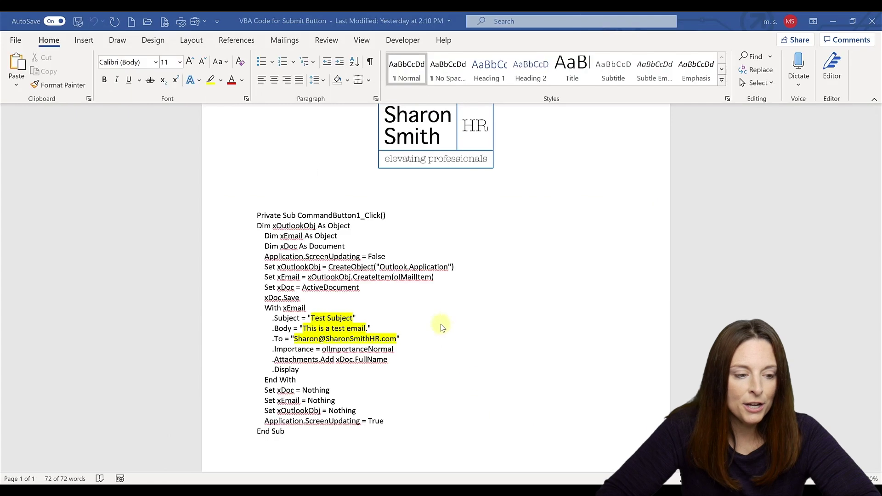
{"action": "key", "text": "ctrl+a"}
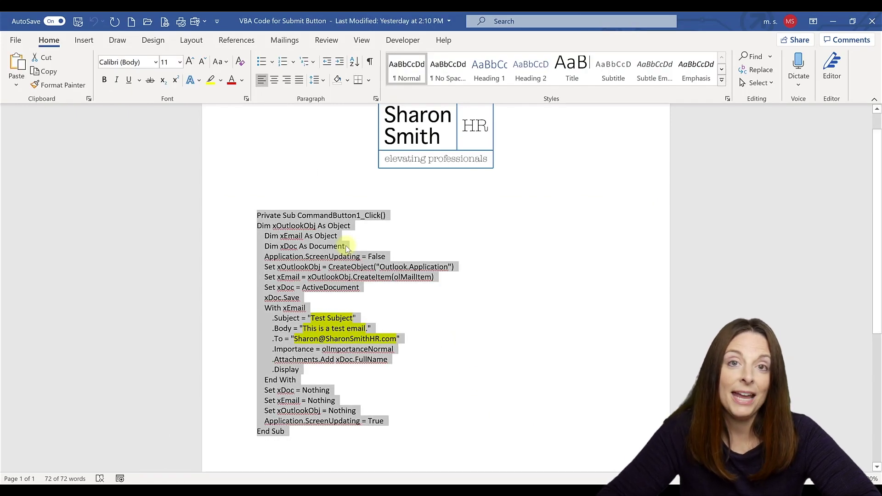
{"action": "left_click", "coordinate": [252, 214]}
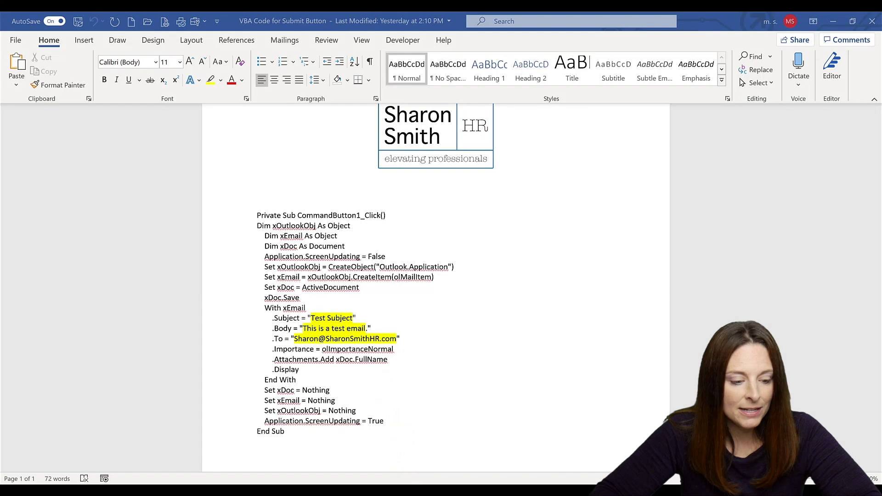
{"action": "left_click", "coordinate": [246, 459]}
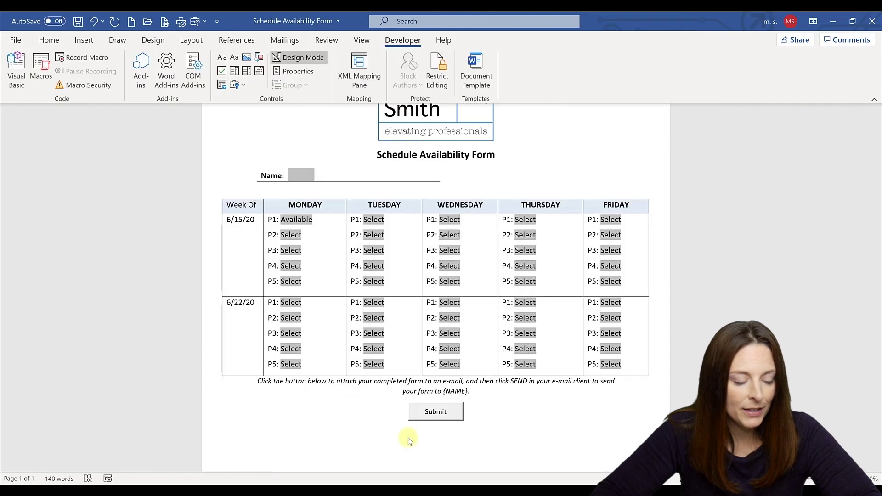
Step: Open CommandButton1's Click code, check its Subject and To lines, save the project, and return to Word
{"action": "double_click", "coordinate": [435, 413]}
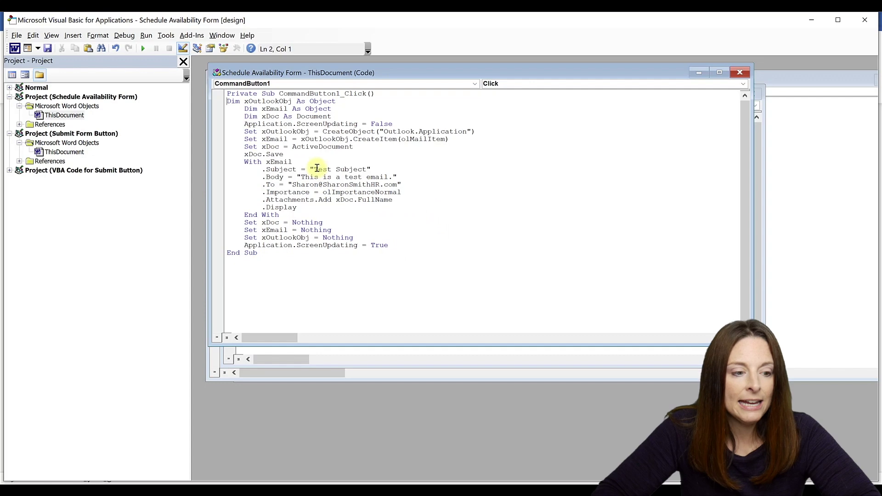
{"action": "left_click_drag", "start_coordinate": [317, 169], "coordinate": [366, 169]}
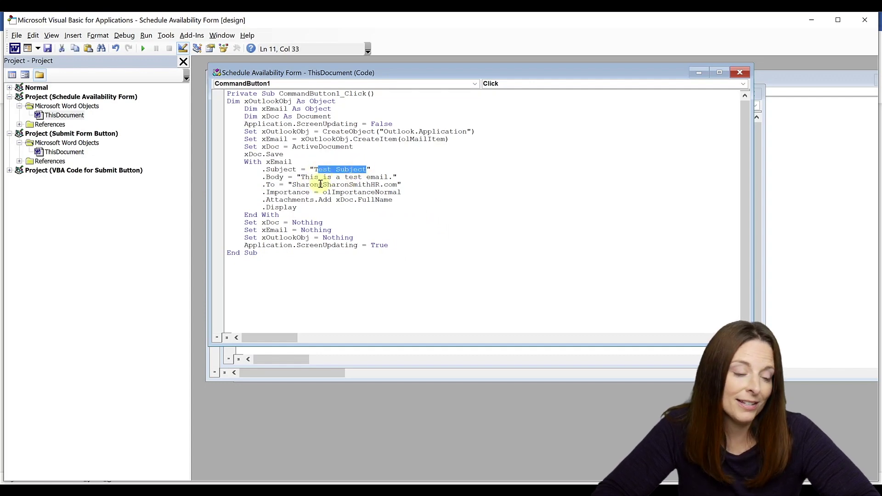
{"action": "left_click", "coordinate": [363, 184]}
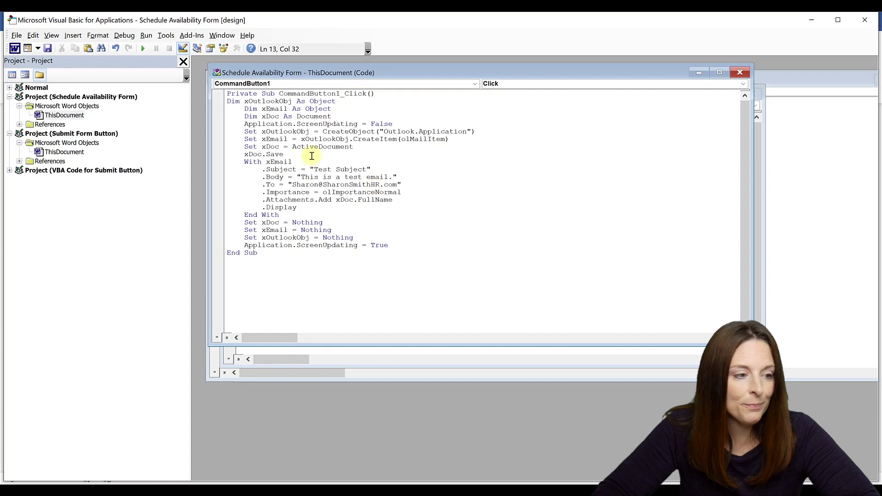
{"action": "left_click", "coordinate": [48, 49]}
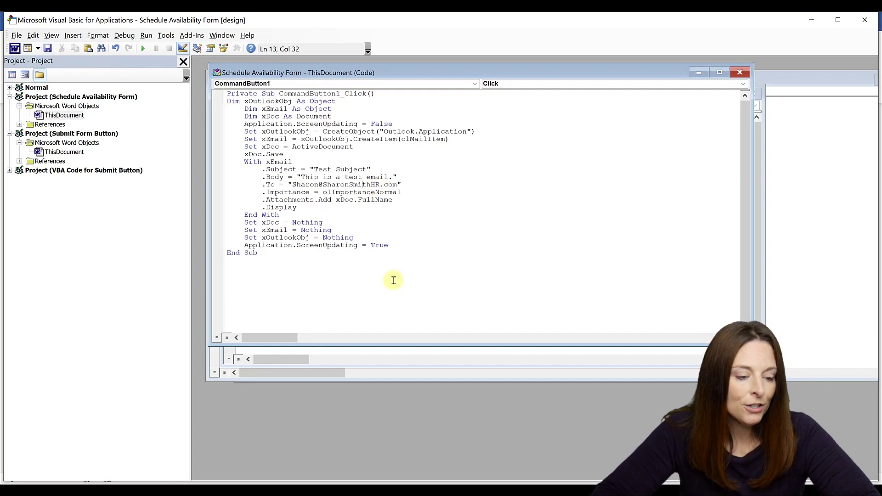
{"action": "left_click", "coordinate": [401, 480]}
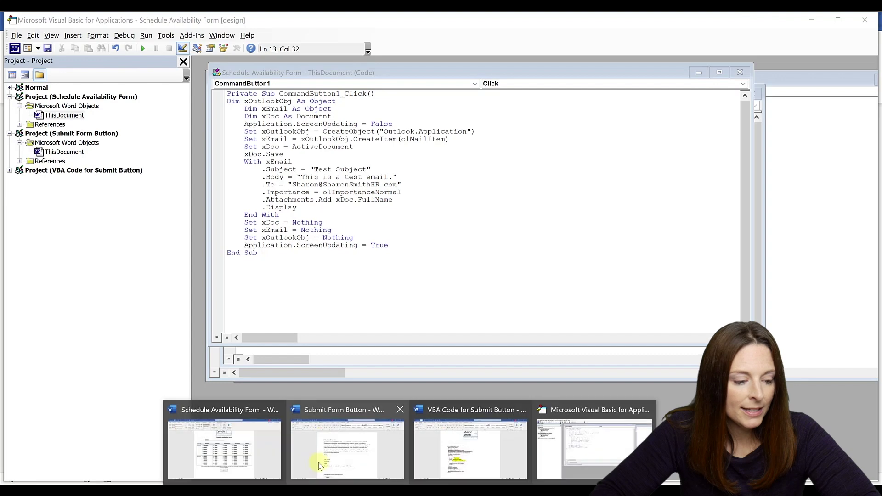
{"action": "left_click", "coordinate": [263, 454]}
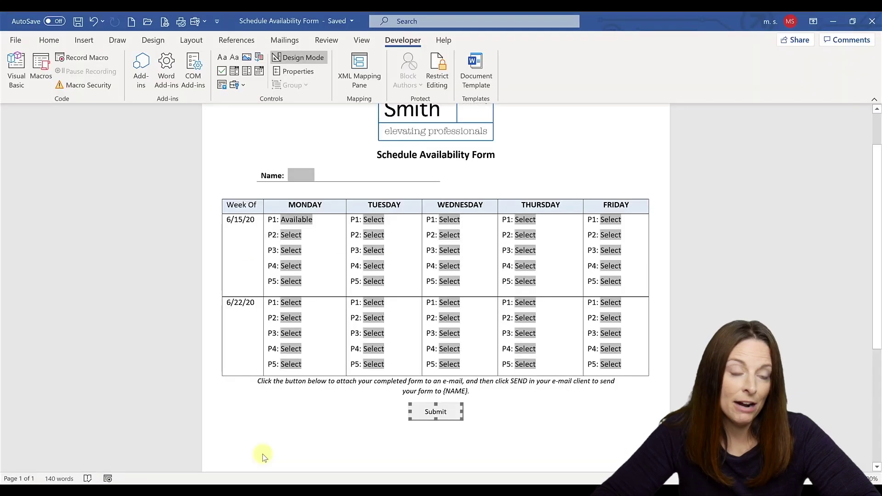
Step: Save the form as a Word Macro-Enabled Document (*.docm) on the OneDrive Desktop
{"action": "left_click", "coordinate": [15, 39]}
{"action": "left_click", "coordinate": [42, 194]}
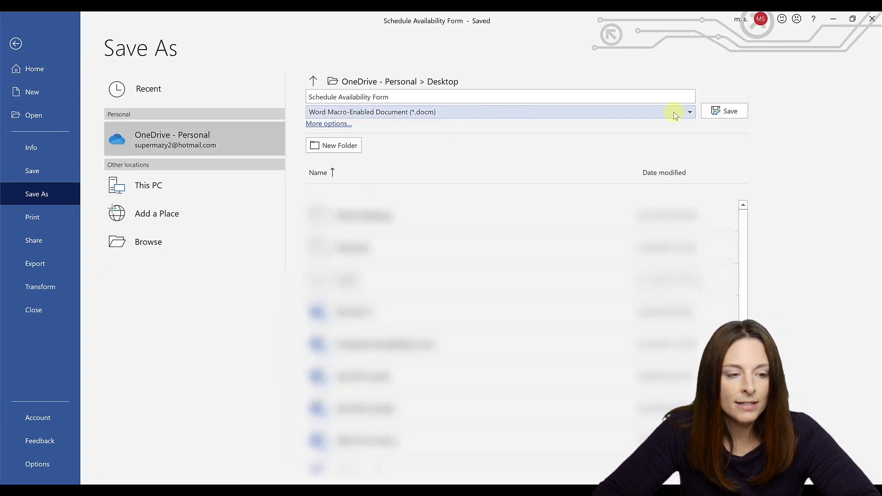
{"action": "left_click", "coordinate": [689, 113]}
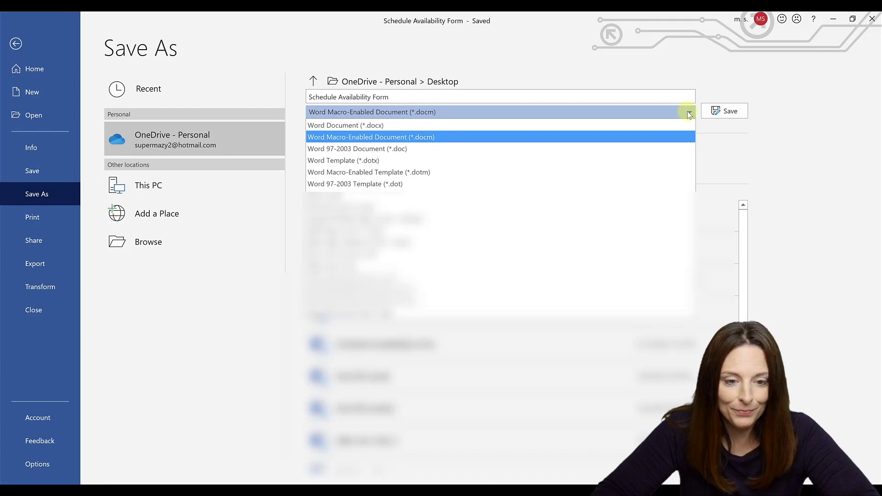
{"action": "left_click", "coordinate": [689, 113]}
{"action": "left_click", "coordinate": [717, 111]}
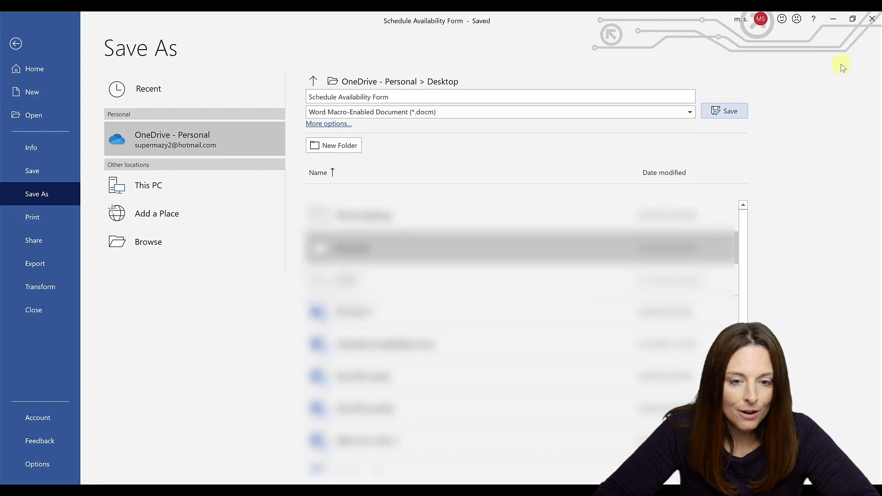
{"action": "left_click", "coordinate": [15, 44]}
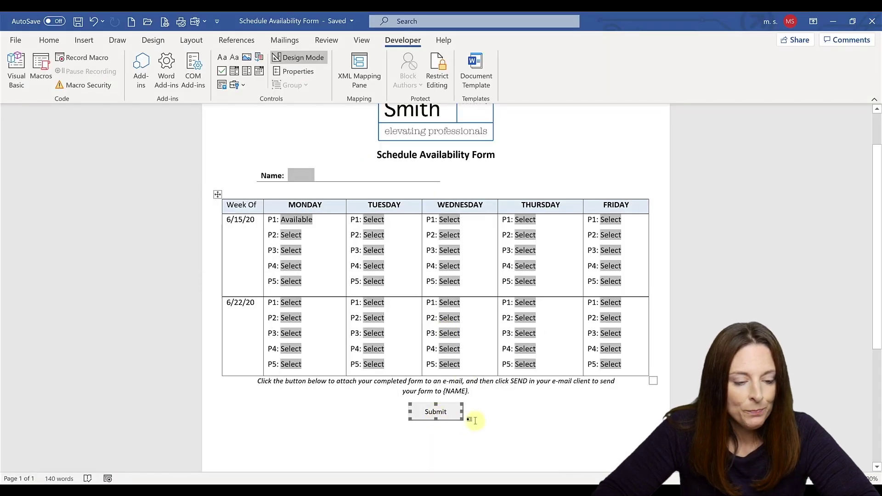
Step: Restrict editing to Filling in forms, exit Design Mode, and enforce protection with no password
{"action": "left_click", "coordinate": [474, 420]}
{"action": "left_click", "coordinate": [445, 83]}
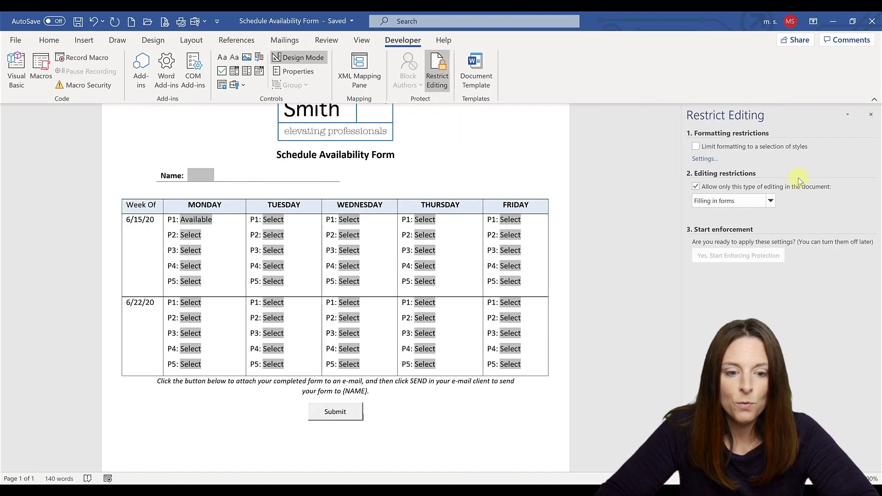
{"action": "left_click", "coordinate": [795, 186]}
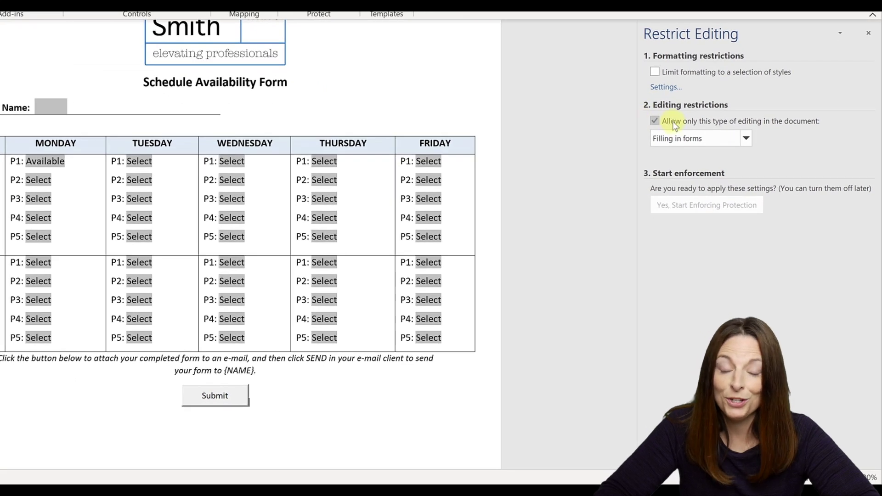
{"action": "left_click", "coordinate": [746, 138]}
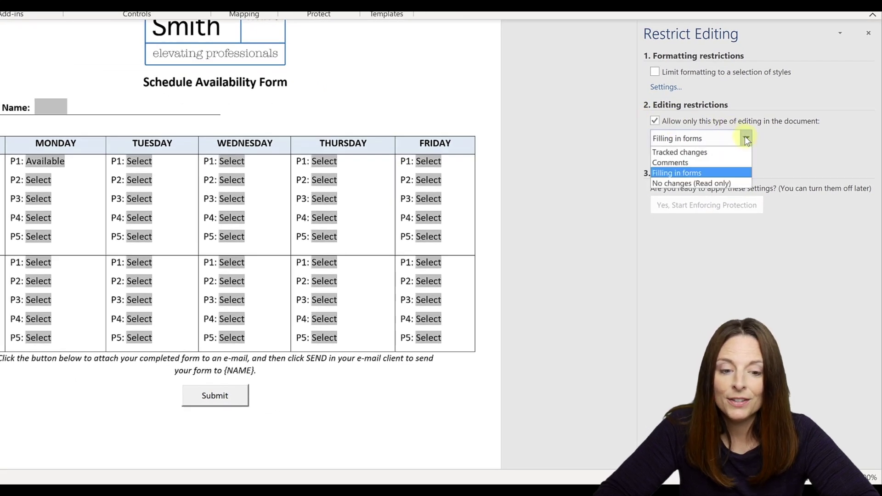
{"action": "left_click", "coordinate": [709, 176]}
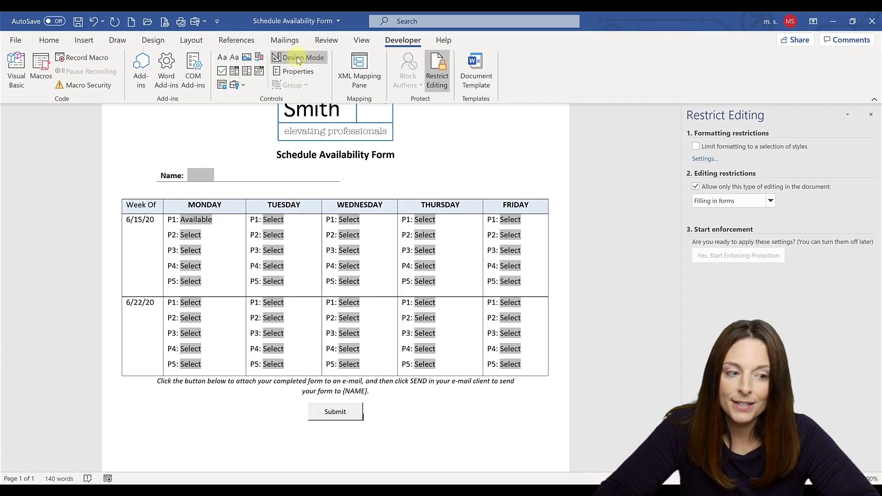
{"action": "left_click", "coordinate": [278, 27]}
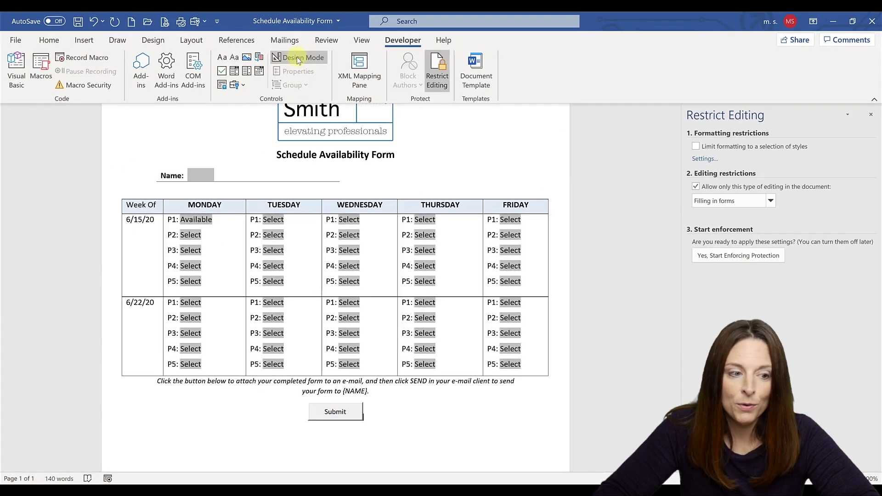
{"action": "left_click", "coordinate": [742, 254]}
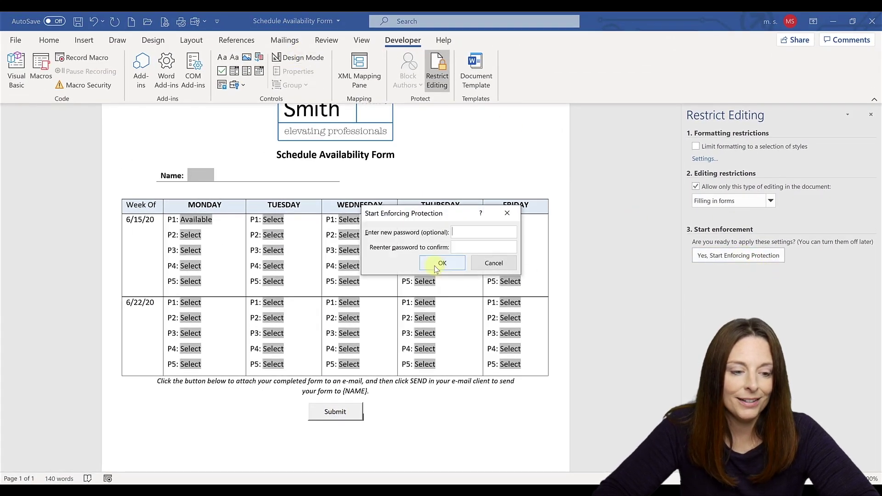
{"action": "left_click", "coordinate": [439, 263]}
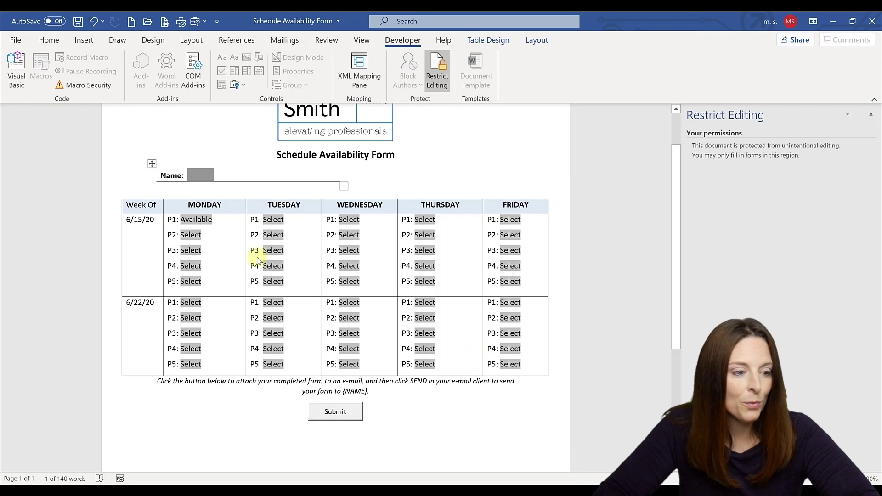
Step: Set the Tuesday P1 dropdown for week 6/15/20 to Not Available
{"action": "left_click", "coordinate": [275, 220]}
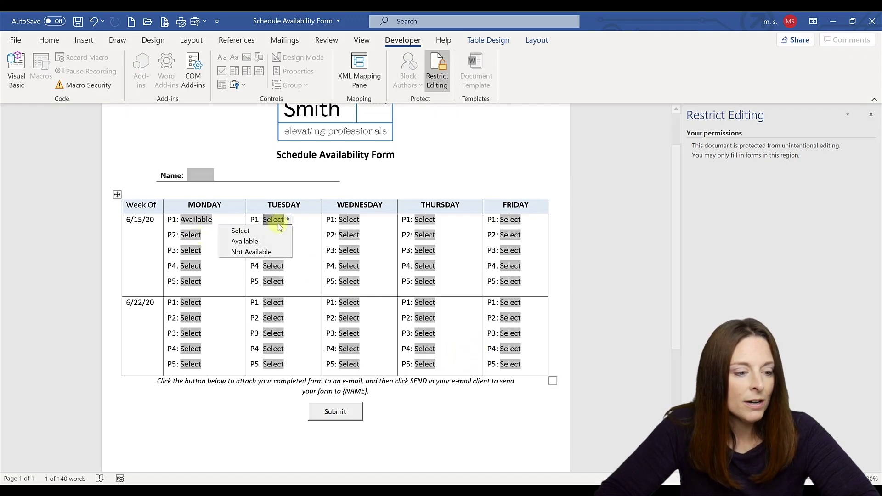
{"action": "left_click", "coordinate": [269, 252]}
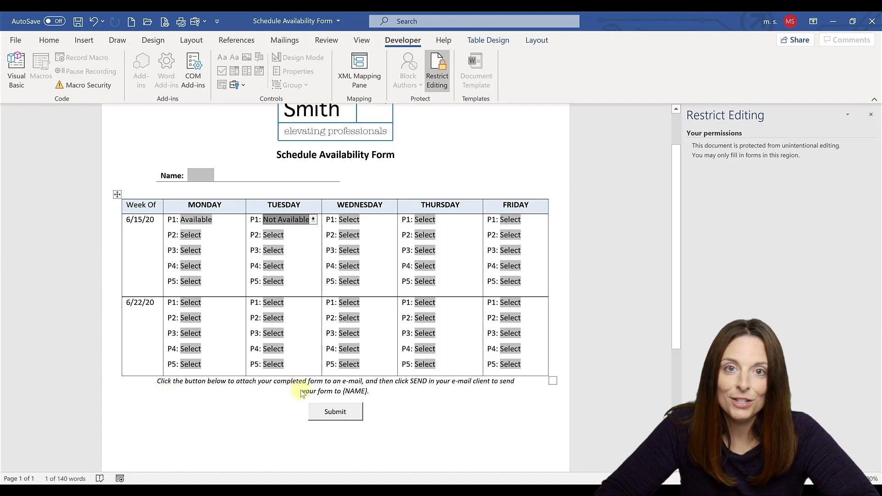
Step: Click the form's Submit button to create an Outlook email with the form attached
{"action": "left_click", "coordinate": [333, 413]}
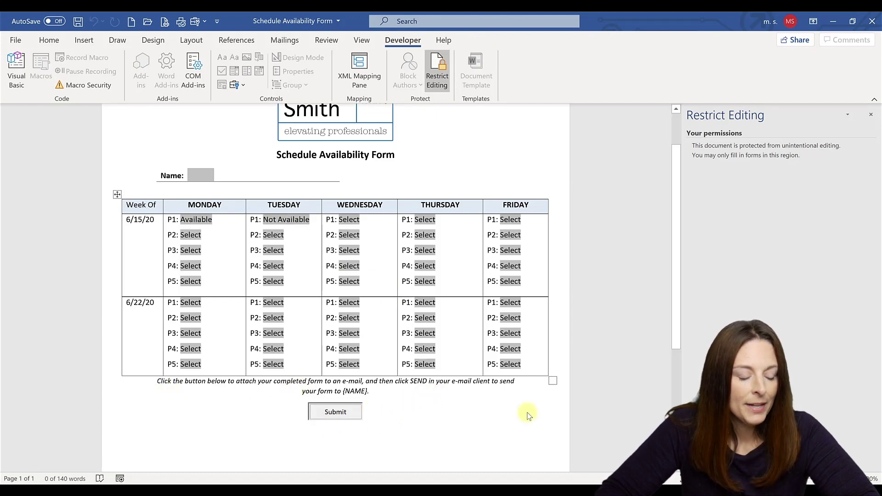